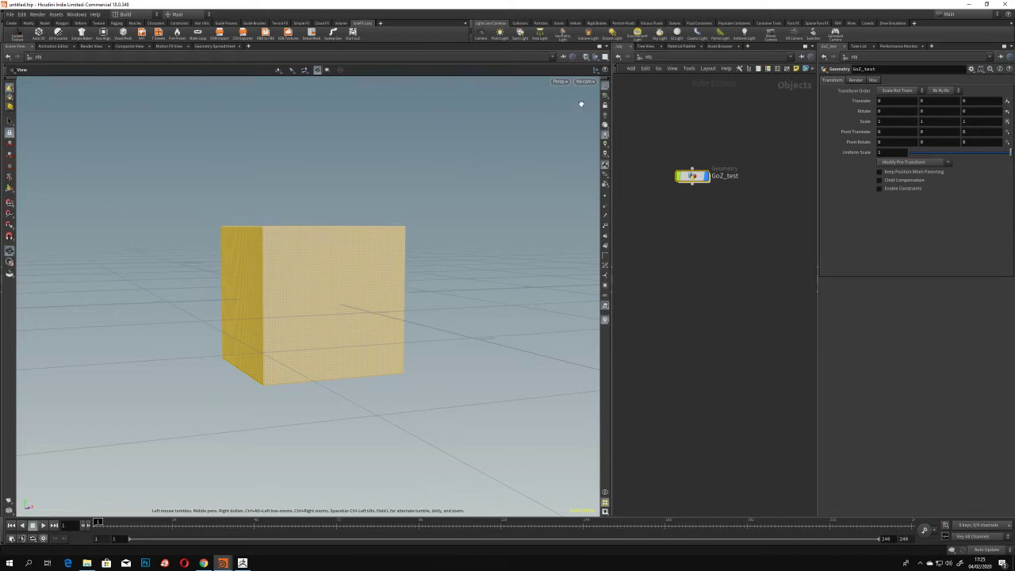
Enter the GoZ_test geometry network and browse the available node categories.
{"action": "double_click", "coordinate": [688, 175]}
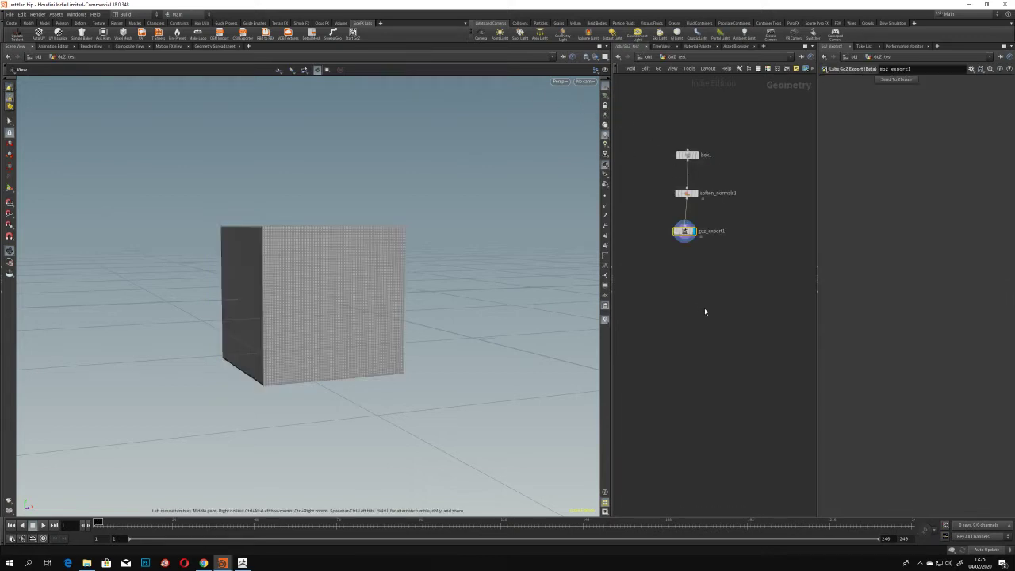
{"action": "key", "text": "Tab"}
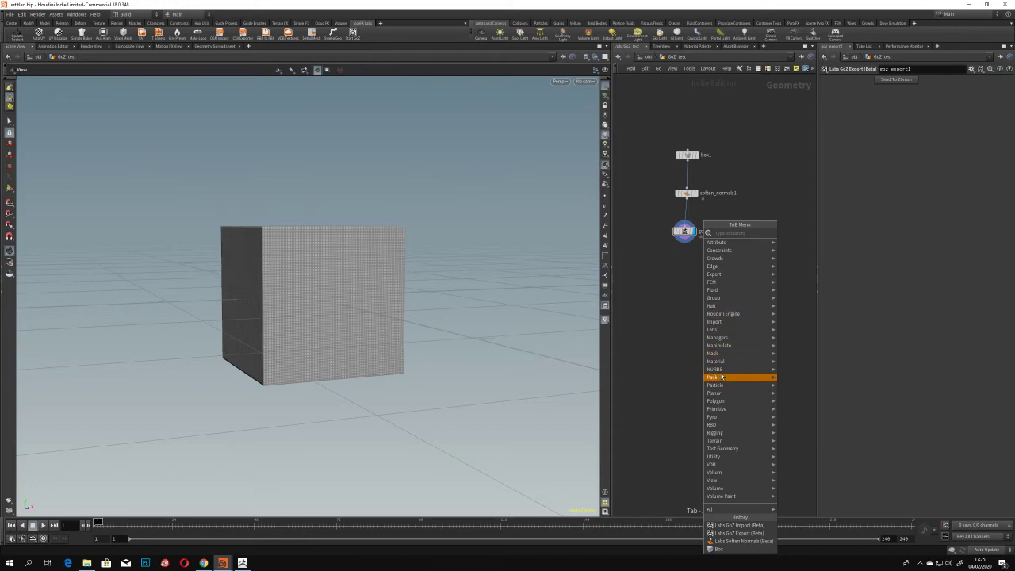
{"action": "mouse_move", "coordinate": [725, 434]}
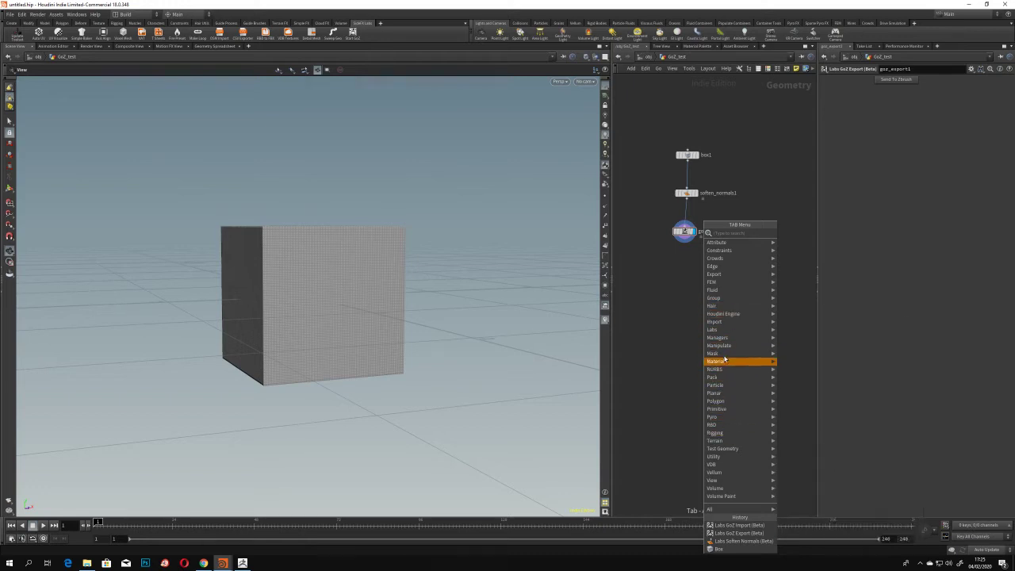
{"action": "mouse_move", "coordinate": [729, 316]}
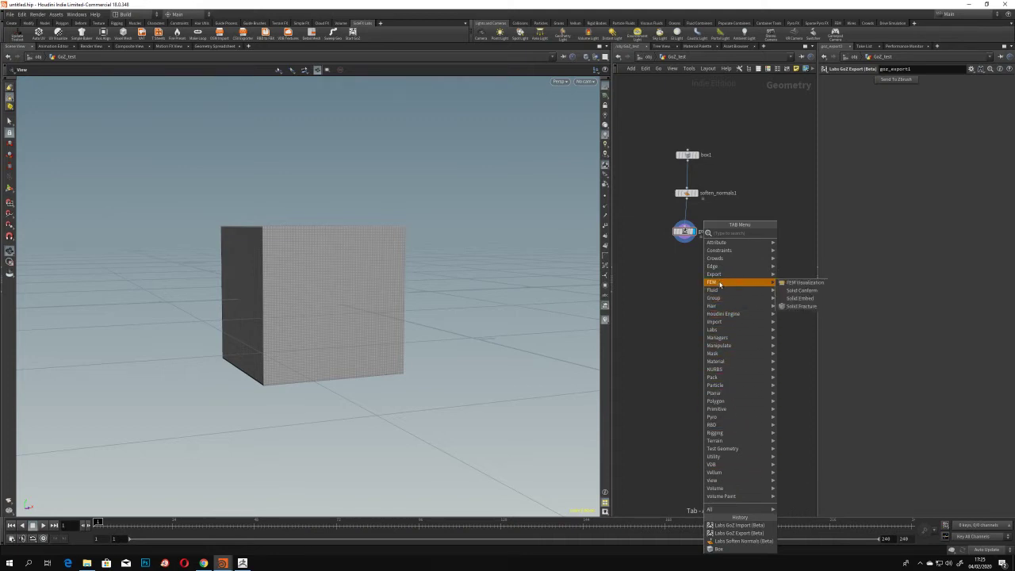
{"action": "left_click", "coordinate": [671, 292]}
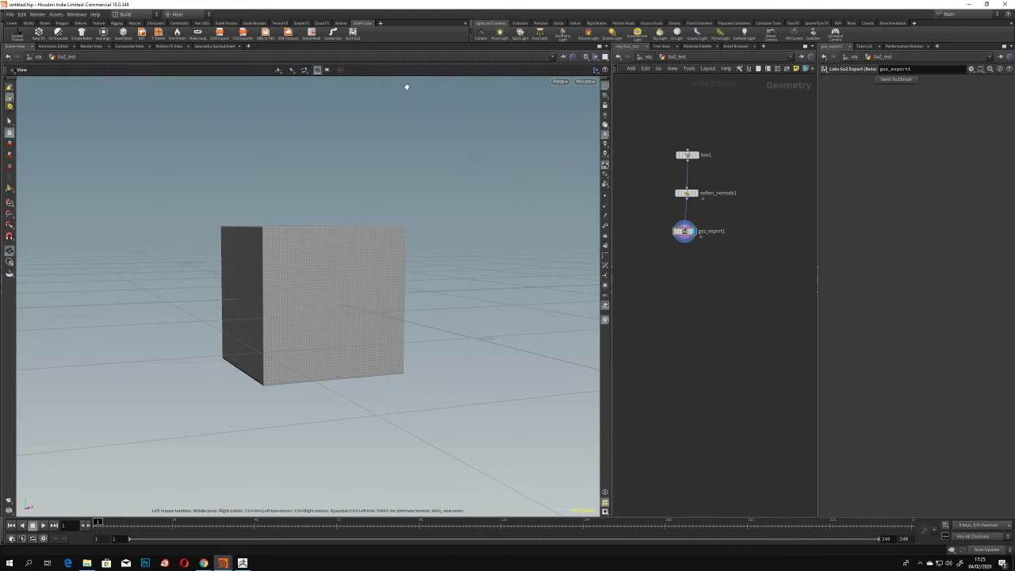
Examine the list of shelves available for the shelf set that contains SideFX Labs.
{"action": "left_click", "coordinate": [381, 24]}
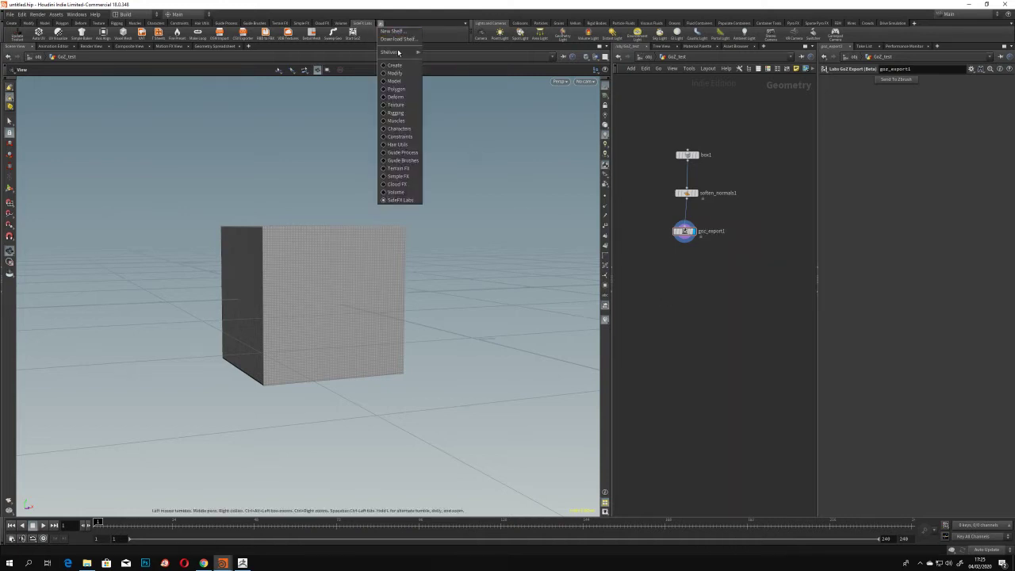
{"action": "mouse_move", "coordinate": [398, 53]}
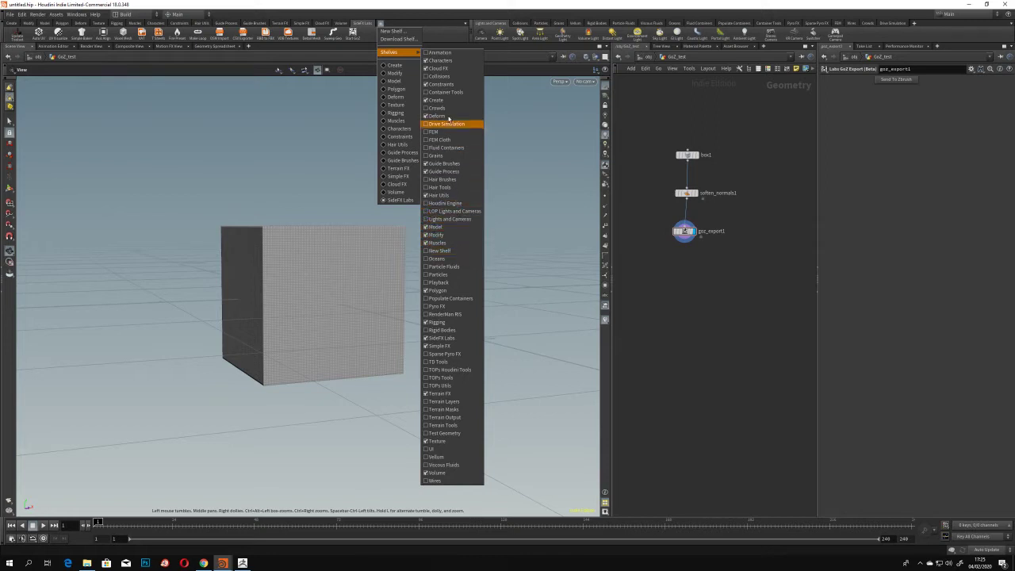
{"action": "left_click", "coordinate": [380, 25]}
{"action": "left_click", "coordinate": [382, 26]}
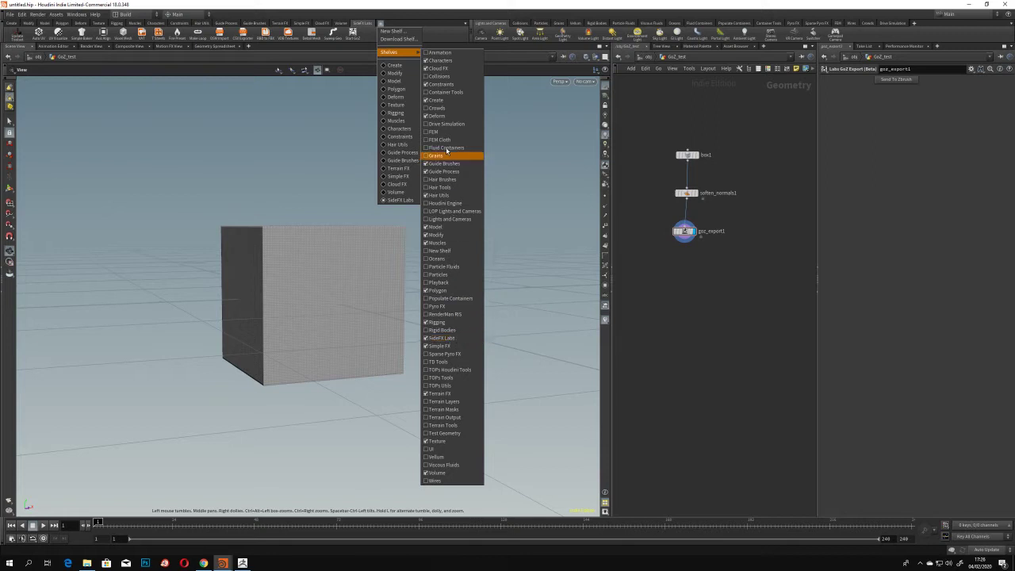
{"action": "left_click", "coordinate": [431, 27]}
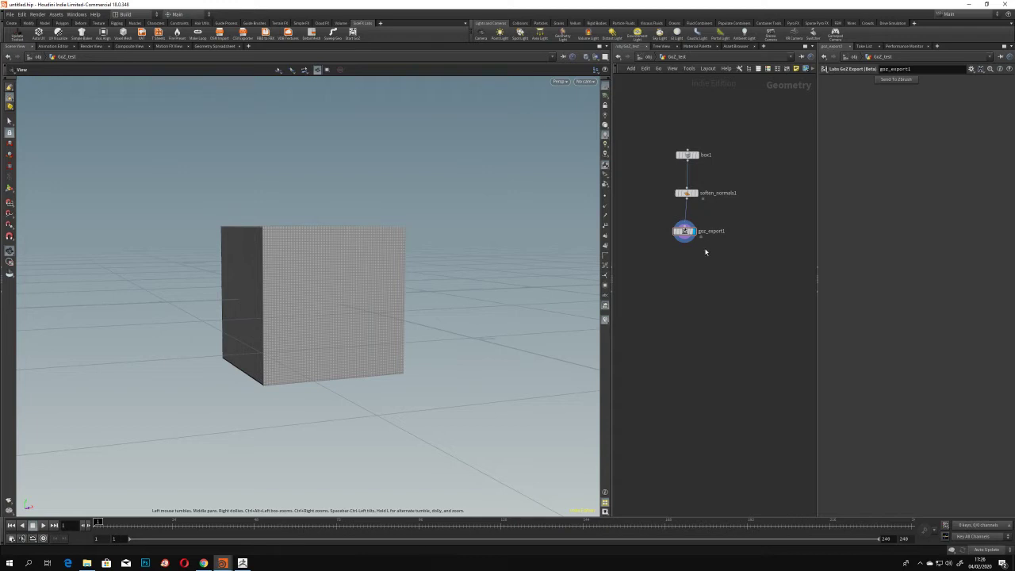
Search the available nodes for "voxe" to find the Labs Voxel Mesh tool.
{"action": "left_click_drag", "start_coordinate": [684, 231], "coordinate": [736, 339]}
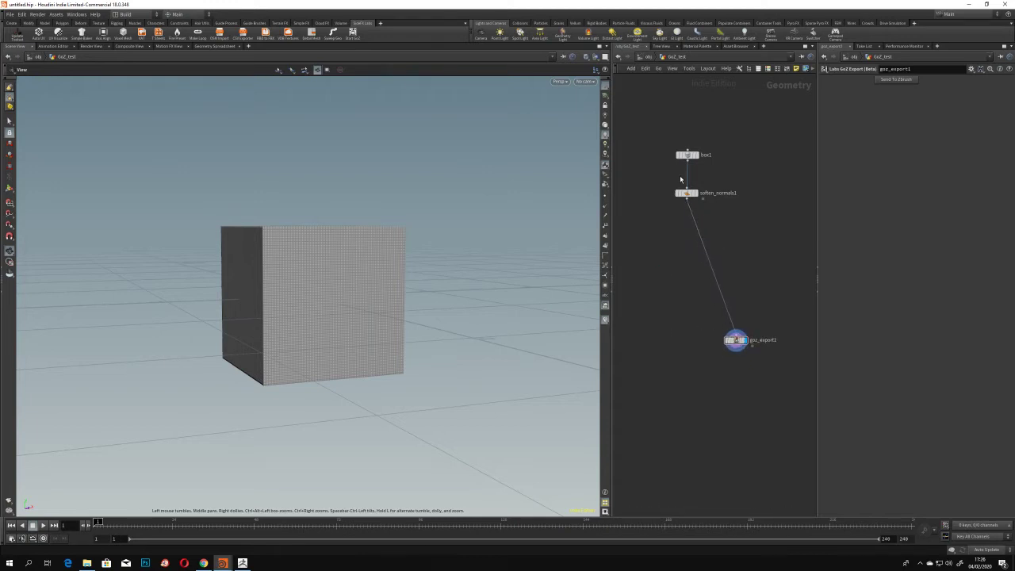
{"action": "left_click", "coordinate": [687, 161]}
{"action": "key", "text": "Escape"}
{"action": "key", "text": "Tab"}
{"action": "type", "text": "voxe"}
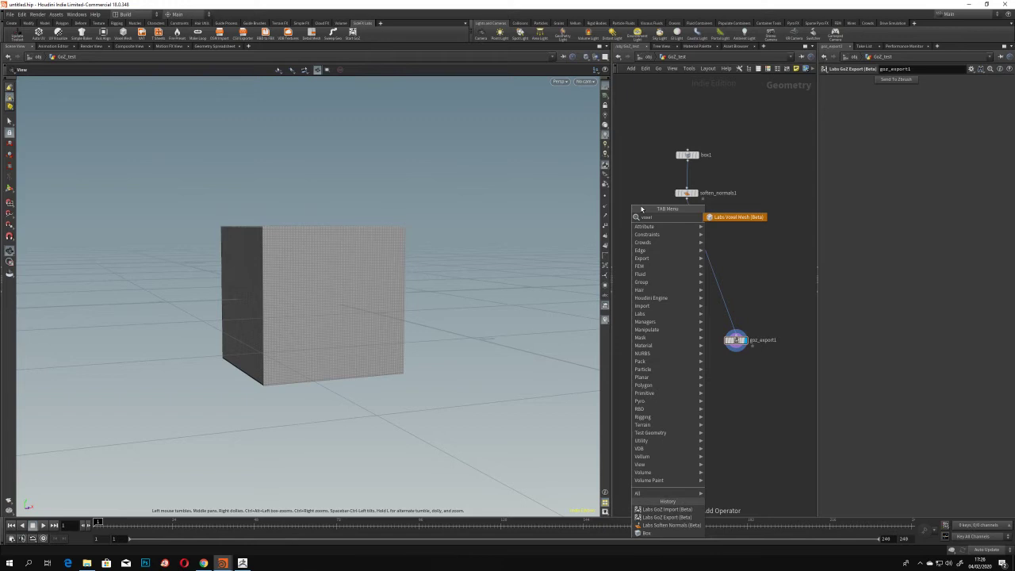
{"action": "key", "text": "BackSpace"}
{"action": "key", "text": "BackSpace"}
{"action": "key", "text": "BackSpace"}
{"action": "key", "text": "BackSpace"}
{"action": "key", "text": "BackSpace"}
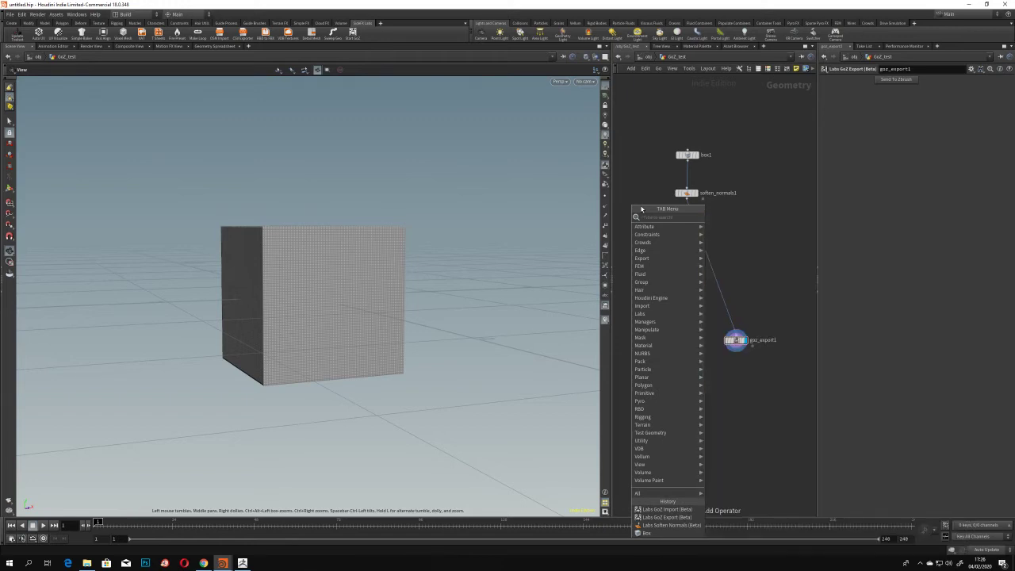
Search the available nodes for "auto" to find the Labs Auto UV tool, adding nothing to the network.
{"action": "type", "text": "auto"}
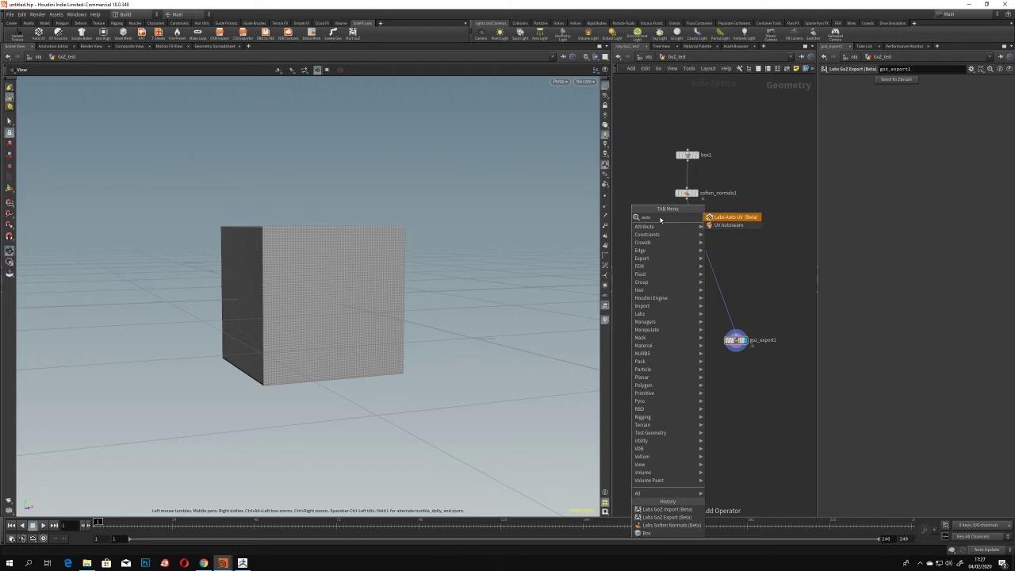
{"action": "key", "text": "BackSpace"}
{"action": "key", "text": "BackSpace"}
{"action": "key", "text": "BackSpace"}
{"action": "key", "text": "BackSpace"}
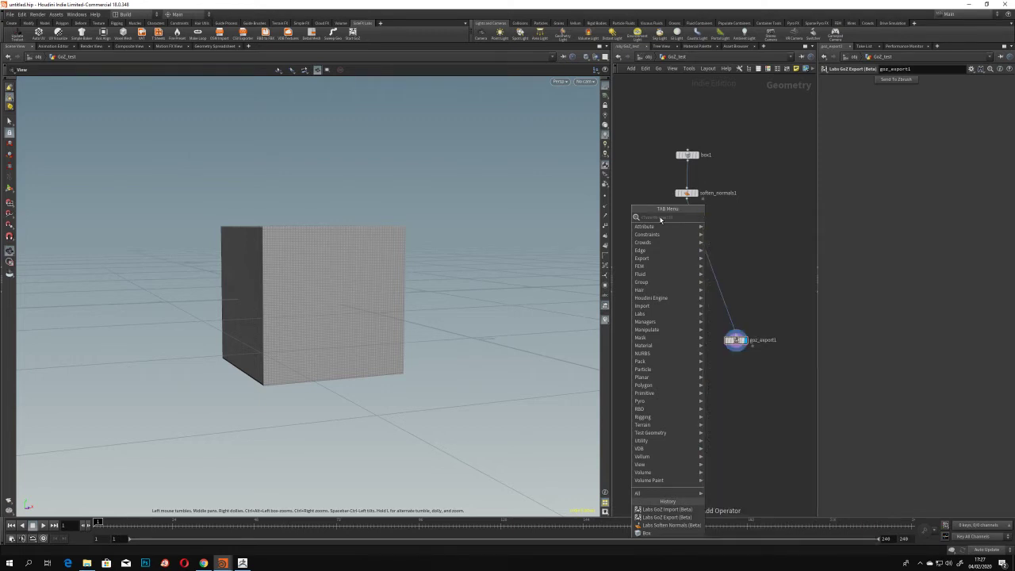
{"action": "left_click", "coordinate": [641, 156]}
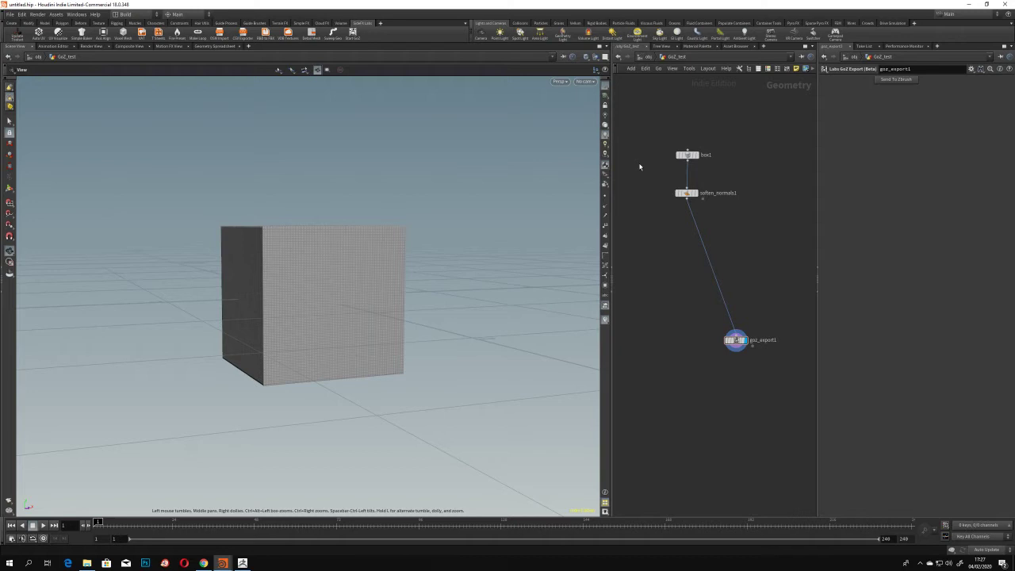
Move the goz_export1 node back to just beneath soften_normals1 and send the box to ZBrush.
{"action": "left_click", "coordinate": [687, 194]}
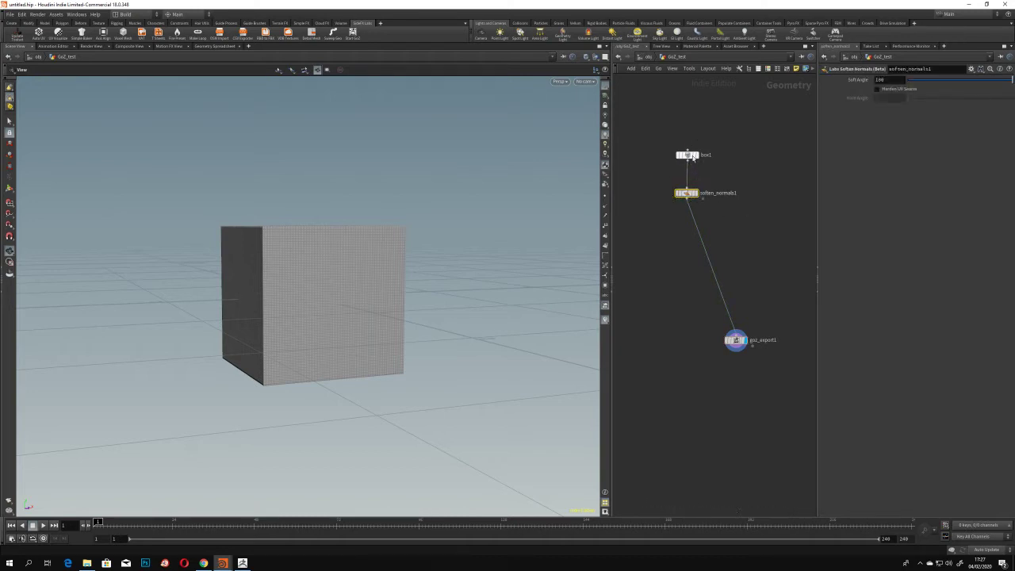
{"action": "left_click_drag", "start_coordinate": [739, 343], "coordinate": [671, 244]}
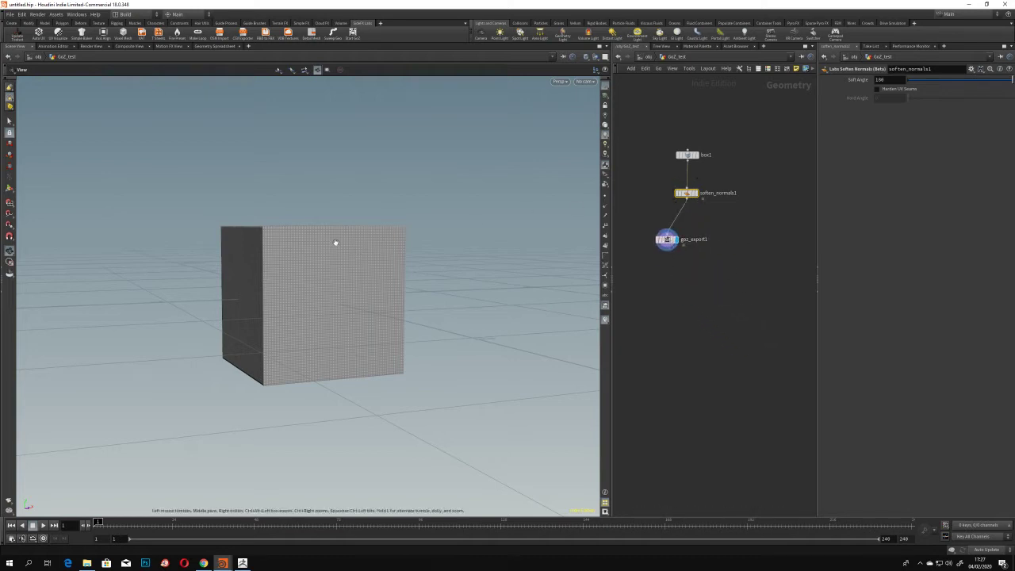
{"action": "left_click_drag", "start_coordinate": [430, 252], "coordinate": [408, 284]}
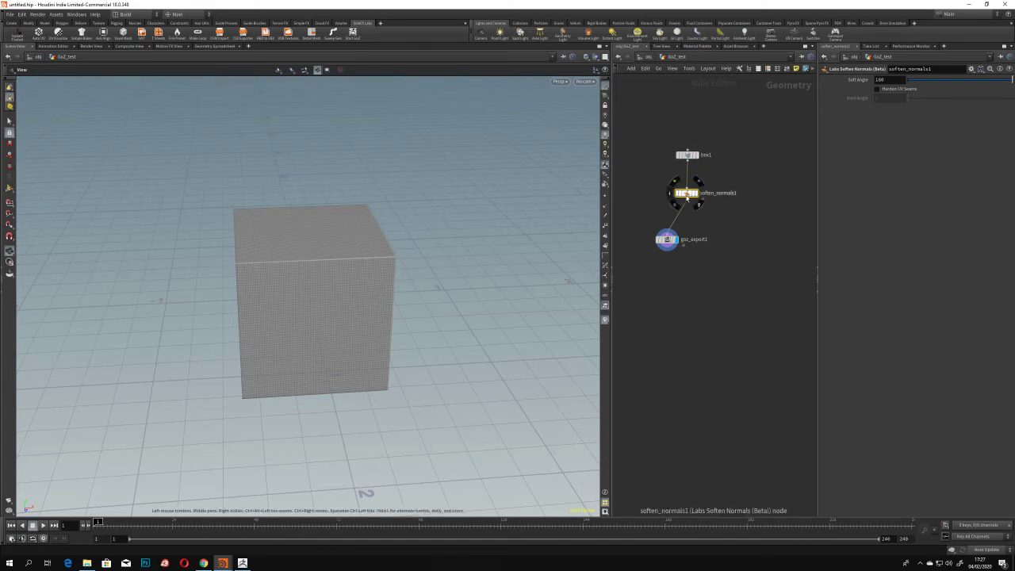
{"action": "mouse_move", "coordinate": [687, 199]}
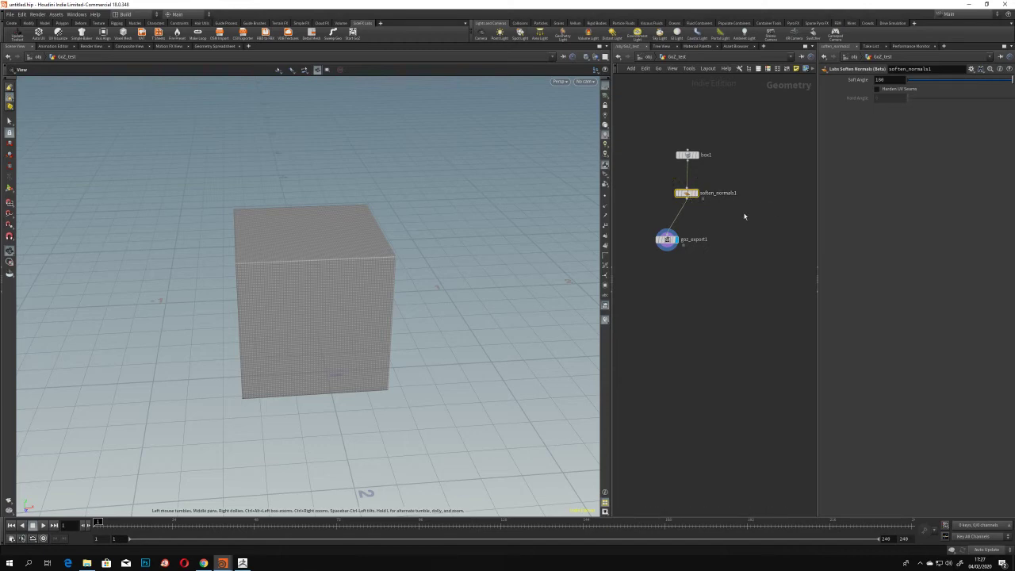
{"action": "left_click_drag", "start_coordinate": [667, 239], "coordinate": [676, 234]}
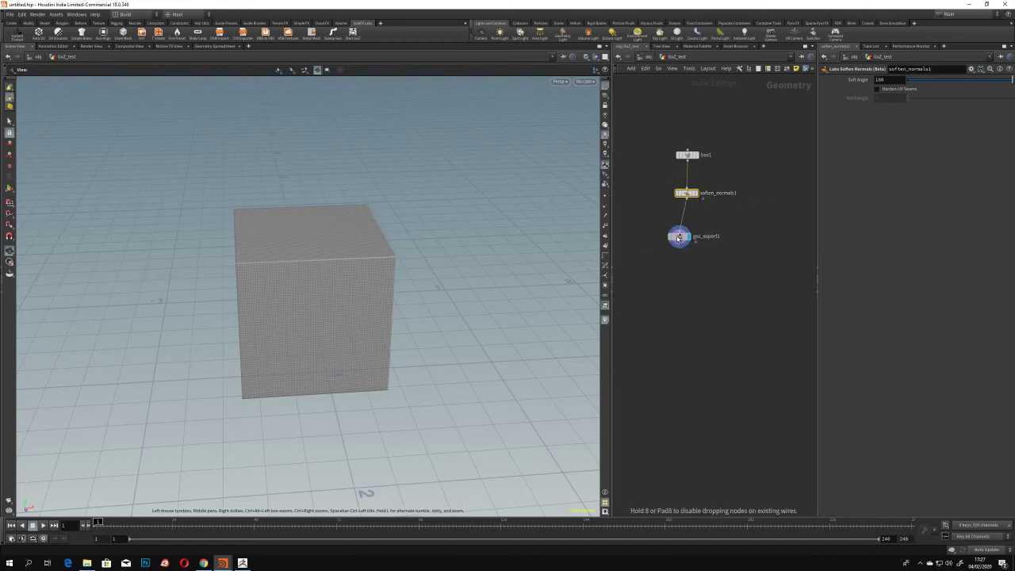
{"action": "left_click", "coordinate": [676, 236]}
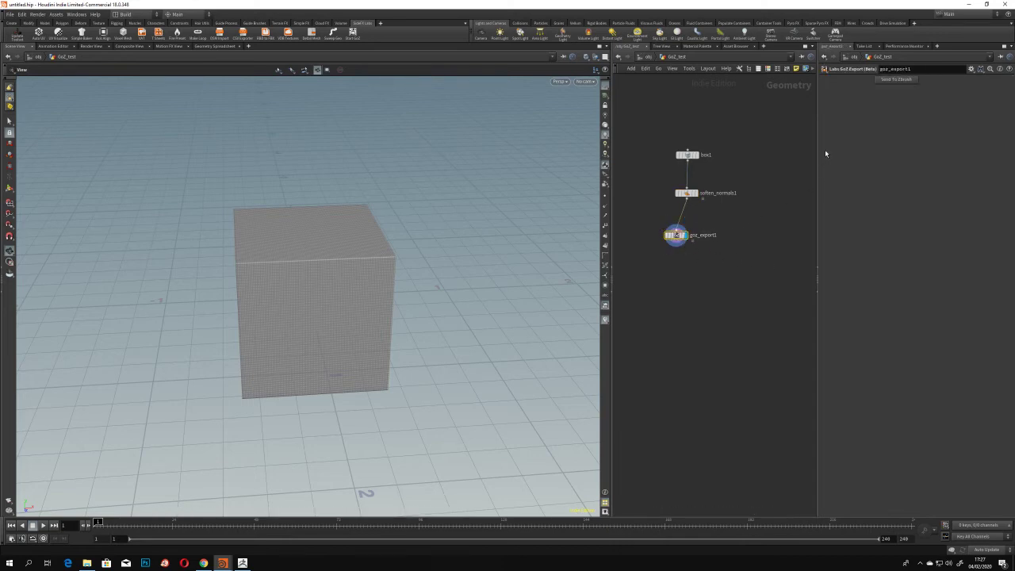
{"action": "left_click", "coordinate": [895, 80]}
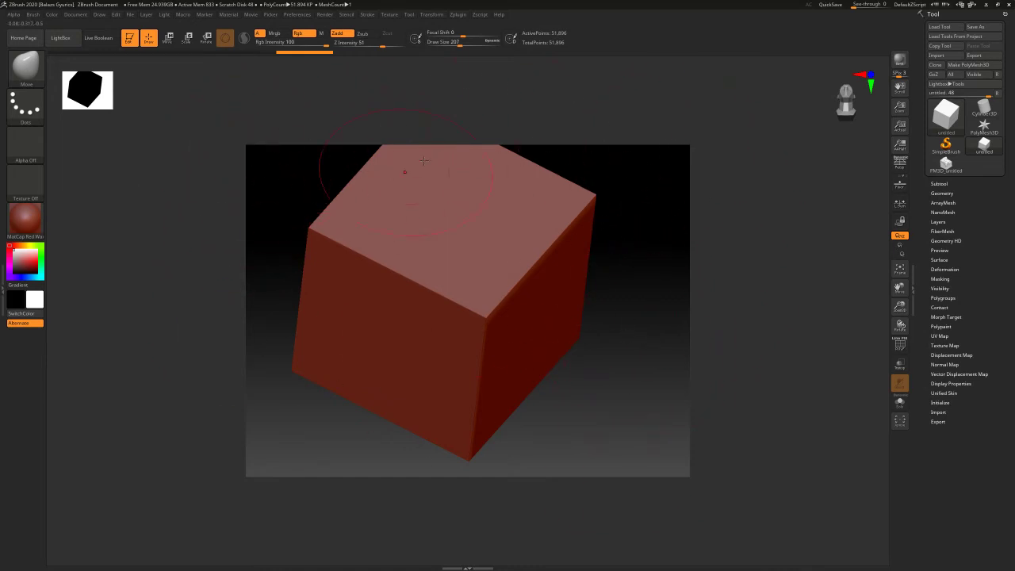
Deform the cube's faces and one corner with several large Move brush strokes at draw size 207.
{"action": "left_click_drag", "start_coordinate": [617, 224], "coordinate": [561, 294]}
{"action": "right_click_drag", "start_coordinate": [541, 219], "coordinate": [775, 201]}
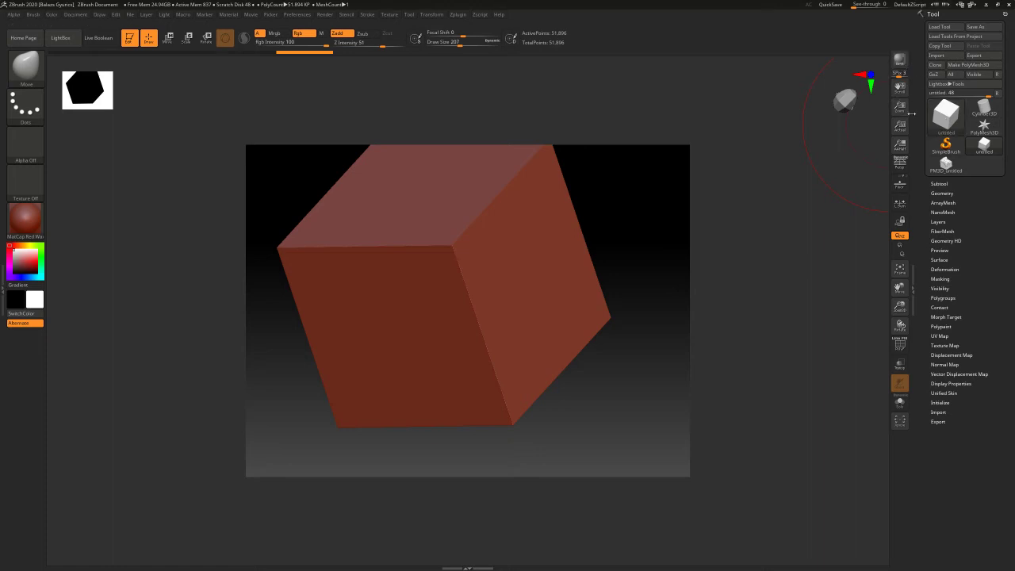
{"action": "right_click_drag", "start_coordinate": [610, 203], "coordinate": [591, 217]}
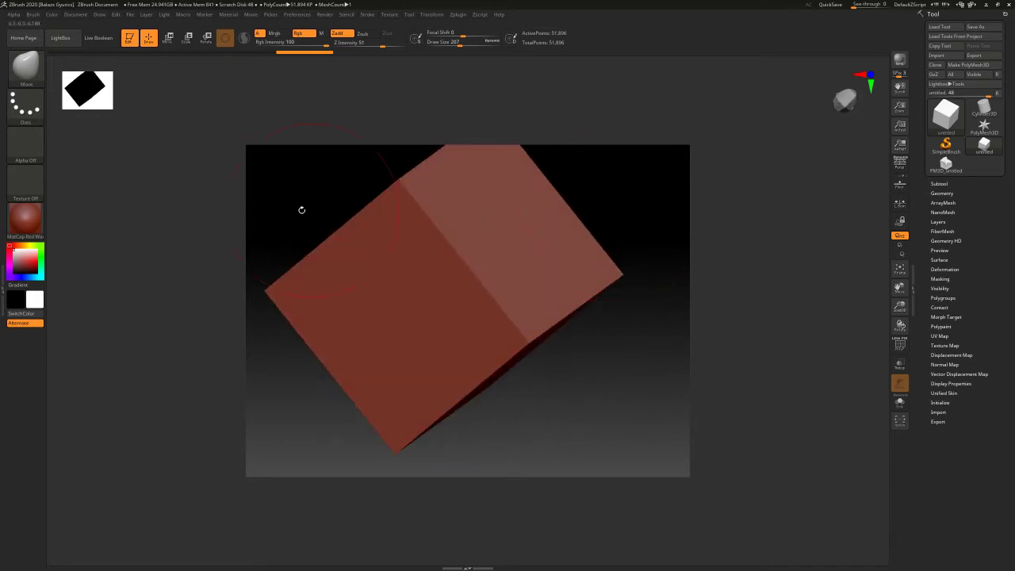
{"action": "mouse_move", "coordinate": [605, 273]}
{"action": "left_mouse_down"}
{"action": "mouse_move", "coordinate": [557, 238]}
{"action": "mouse_move", "coordinate": [567, 242]}
{"action": "mouse_move", "coordinate": [496, 270]}
{"action": "mouse_move", "coordinate": [427, 217]}
{"action": "left_mouse_up"}
{"action": "left_click_drag", "start_coordinate": [508, 301], "coordinate": [444, 357]}
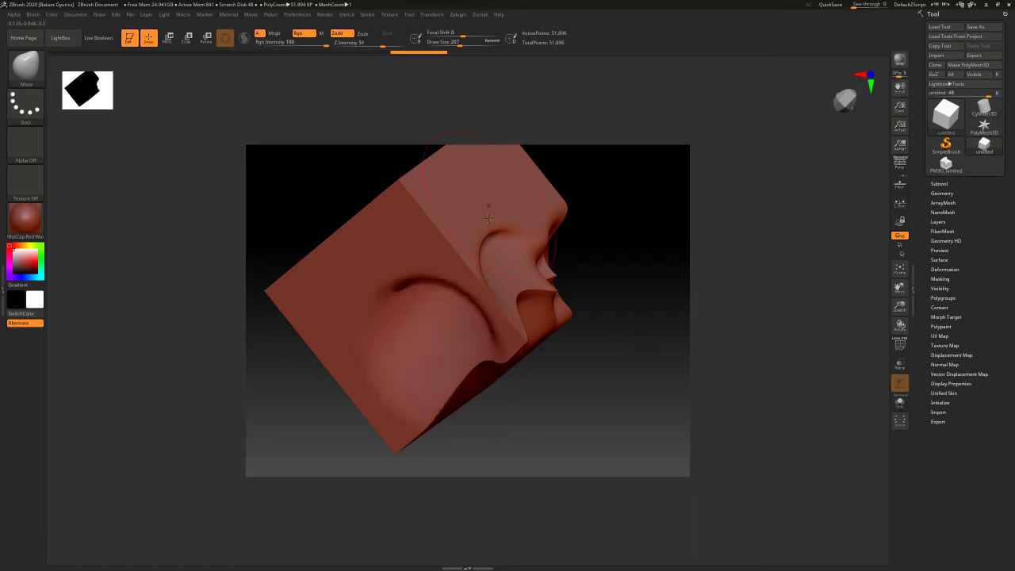
{"action": "mouse_move", "coordinate": [614, 265]}
{"action": "left_mouse_down"}
{"action": "mouse_move", "coordinate": [576, 242]}
{"action": "mouse_move", "coordinate": [656, 233]}
{"action": "left_mouse_up"}
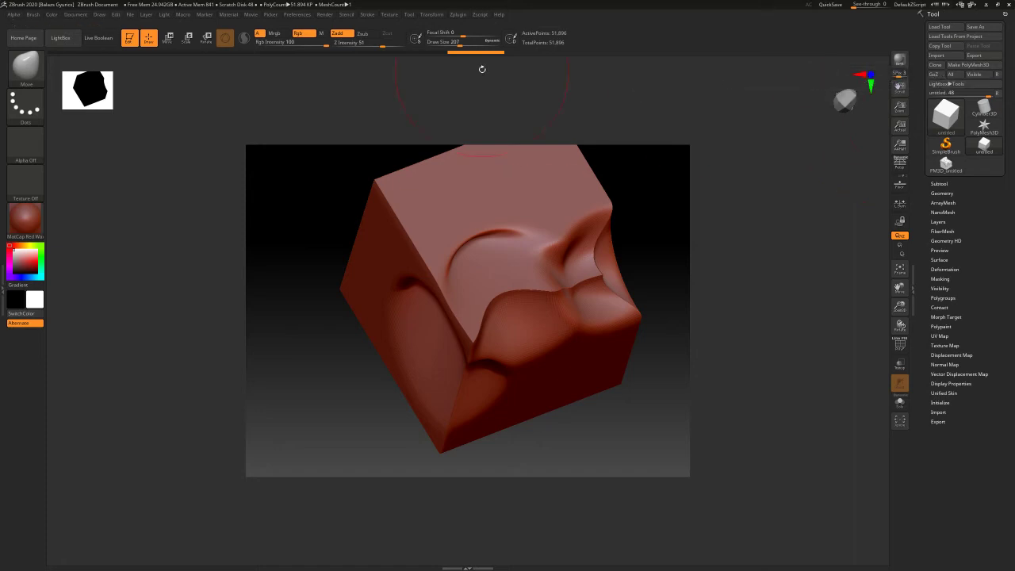
Set the GoZ path to Houdini to the 18.0.348 houdini.exe and choose Houdini as the current GoZ application.
{"action": "left_click", "coordinate": [296, 15]}
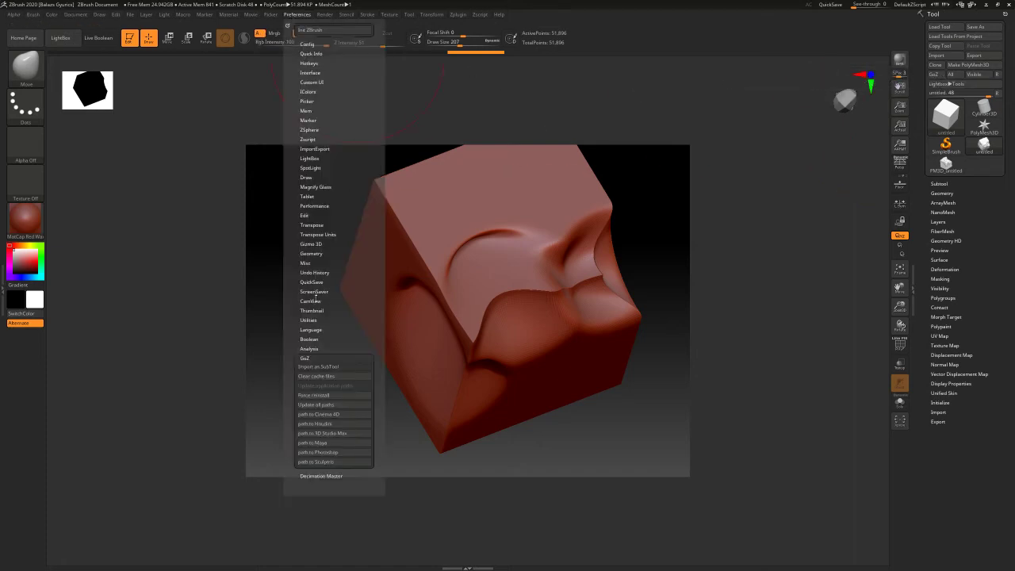
{"action": "left_click", "coordinate": [319, 425]}
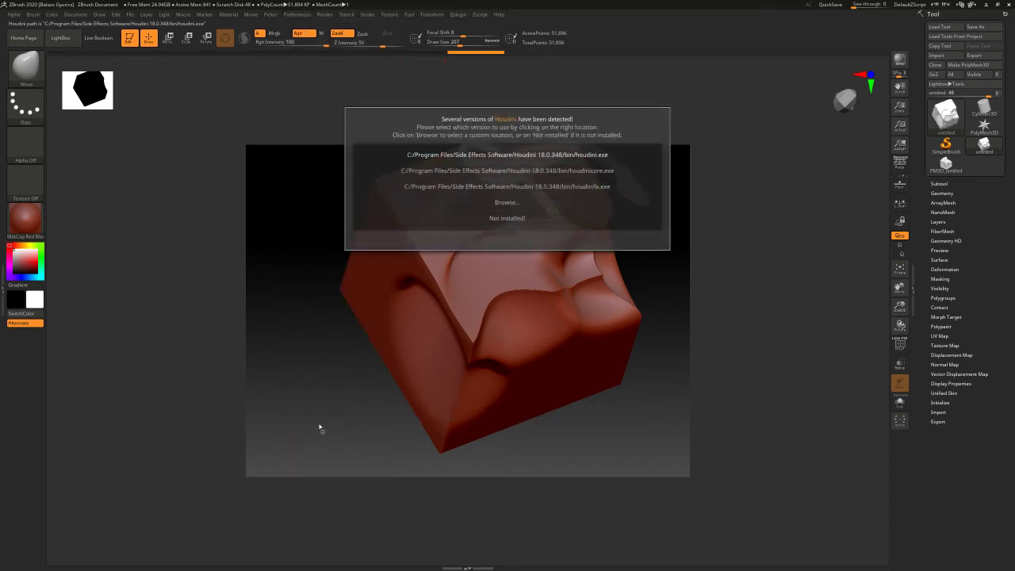
{"action": "left_click", "coordinate": [551, 155]}
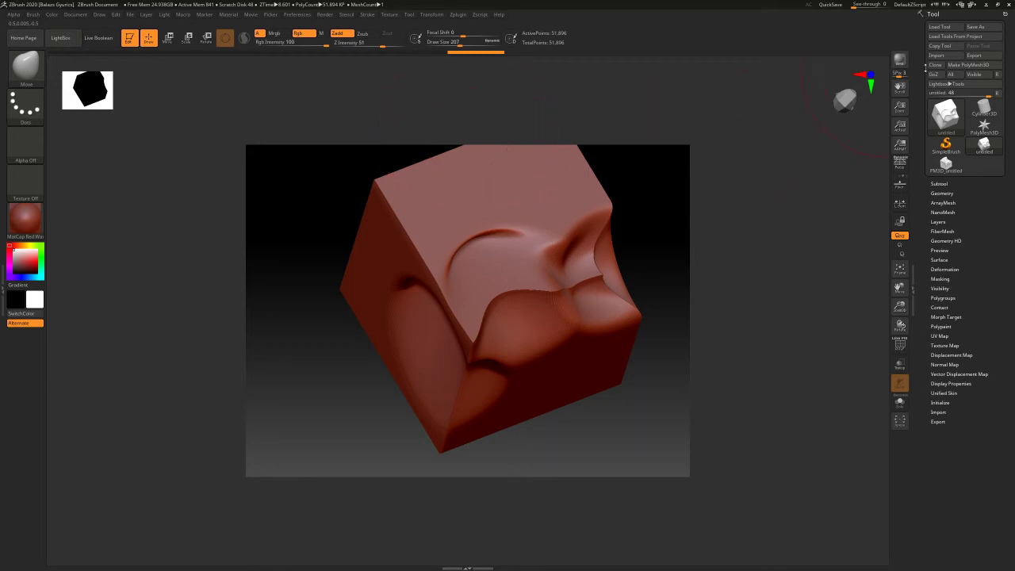
{"action": "left_click", "coordinate": [999, 74]}
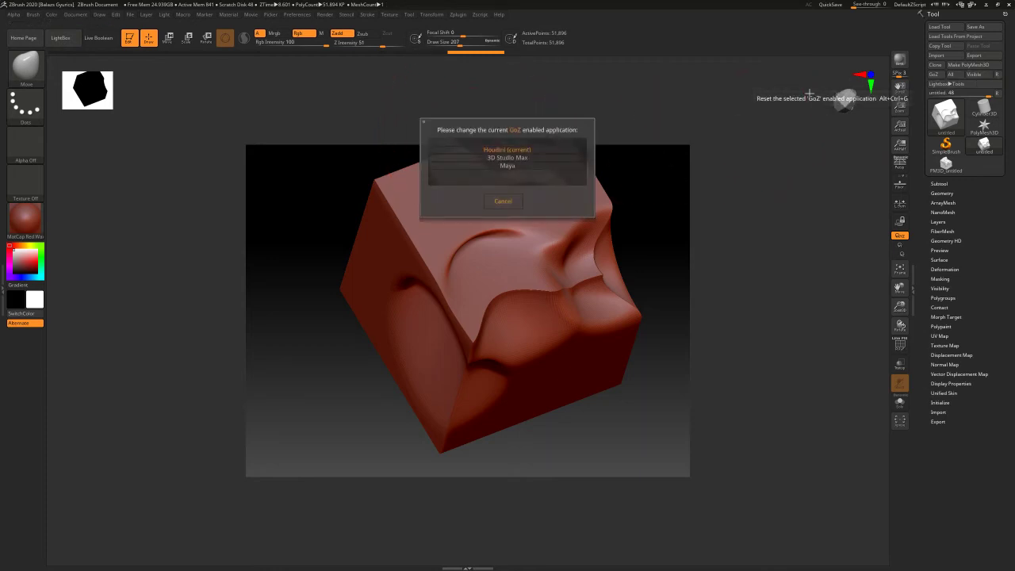
{"action": "left_click", "coordinate": [496, 150]}
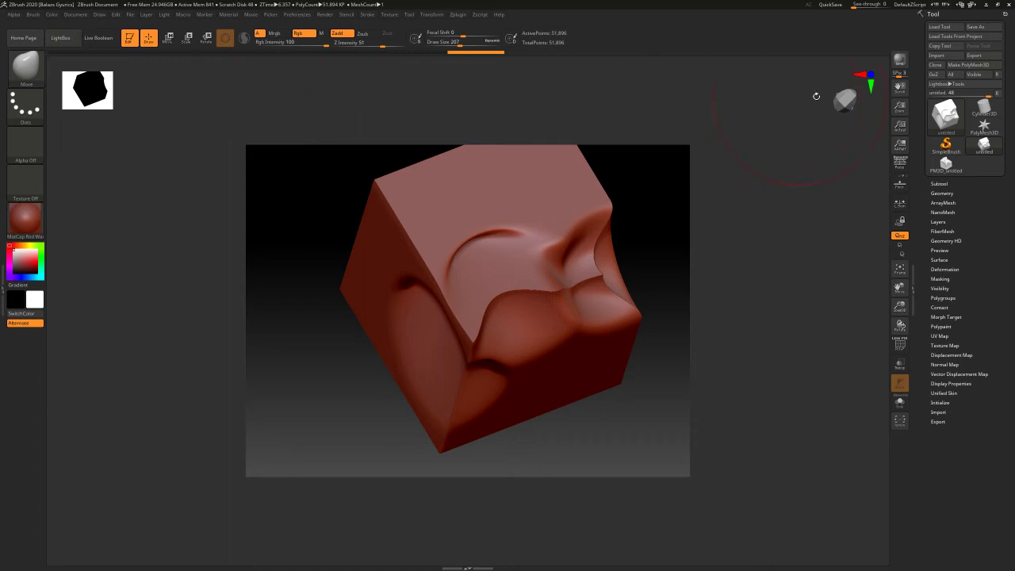
Save the sculpted cube to disk and switch back to the untitled.hip scene in Houdini.
{"action": "key", "text": "ctrl+s"}
{"action": "key", "text": "super"}
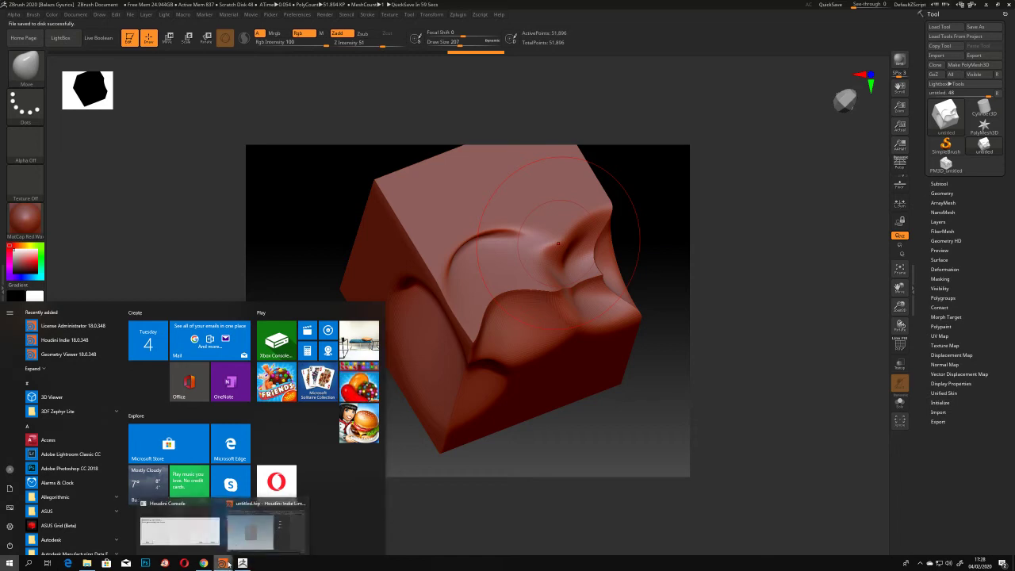
{"action": "left_click", "coordinate": [255, 514]}
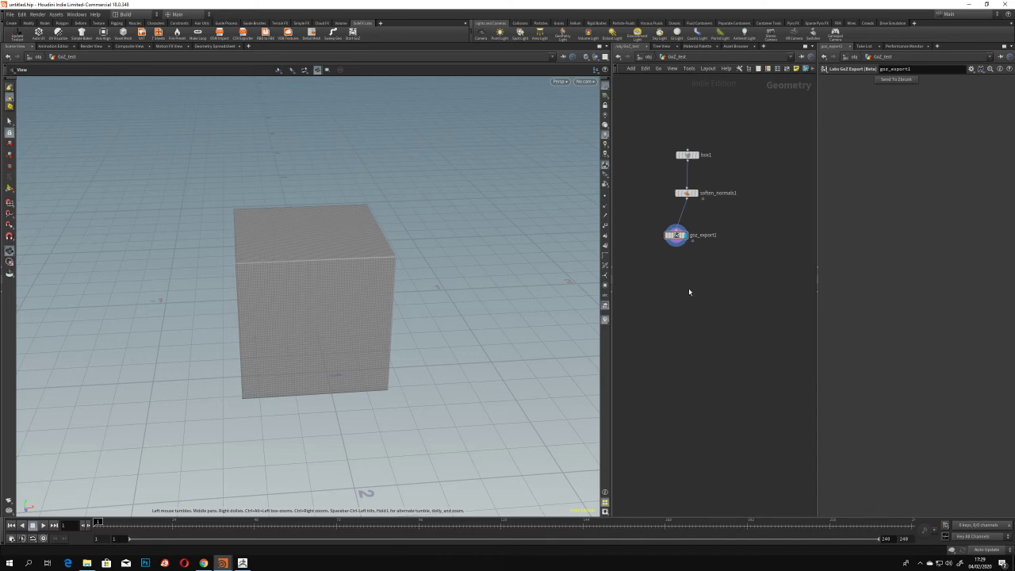
Add a Labs GoZ Import node below goz_export1 and display it in the viewport.
{"action": "key", "text": "Tab"}
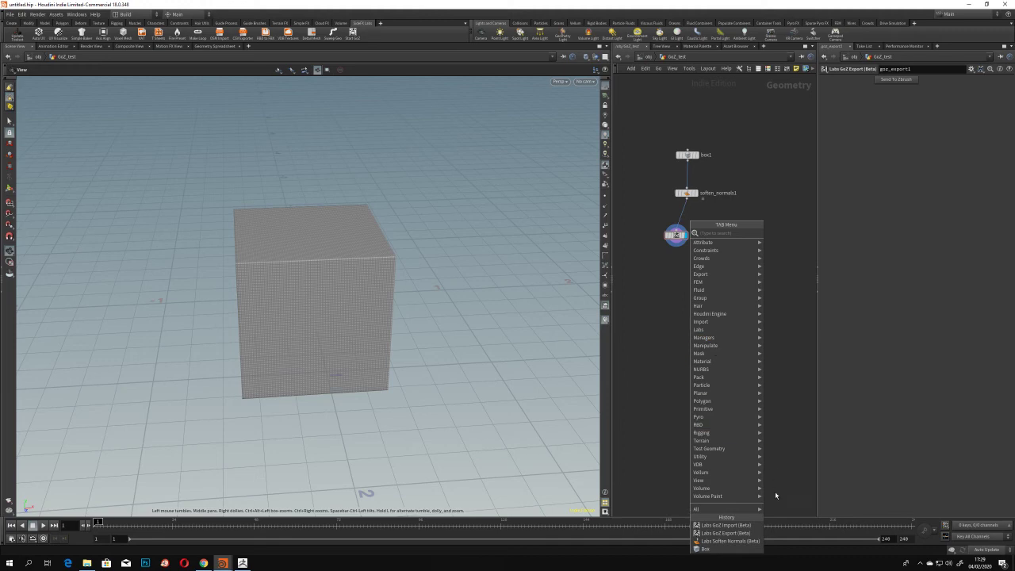
{"action": "left_click", "coordinate": [731, 527]}
{"action": "left_click", "coordinate": [687, 296]}
{"action": "left_click", "coordinate": [698, 296]}
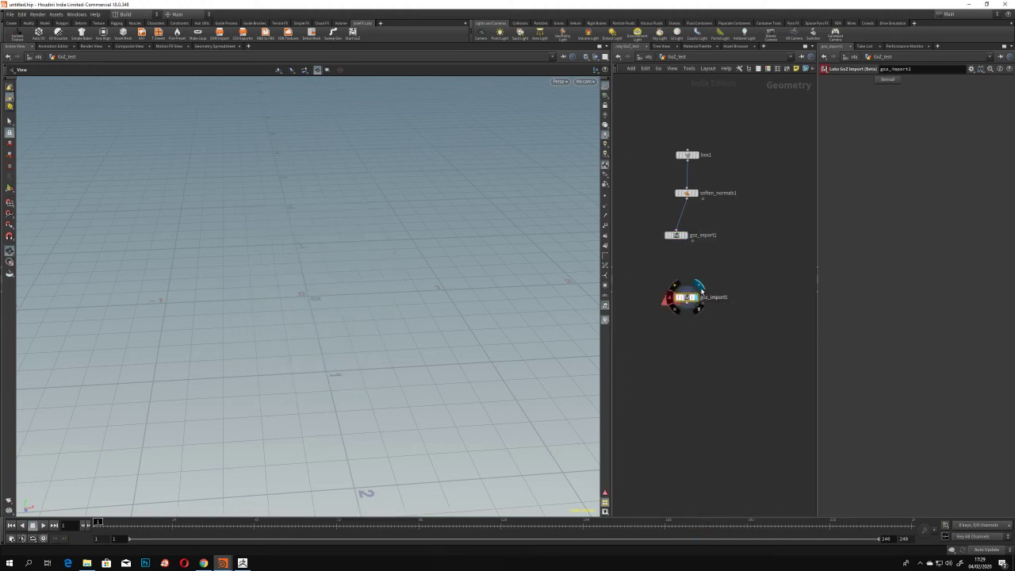
Load the sculpted cube through the goz_import1 node, check it in the viewport, and reposition the node below goz_export1.
{"action": "left_click", "coordinate": [882, 82]}
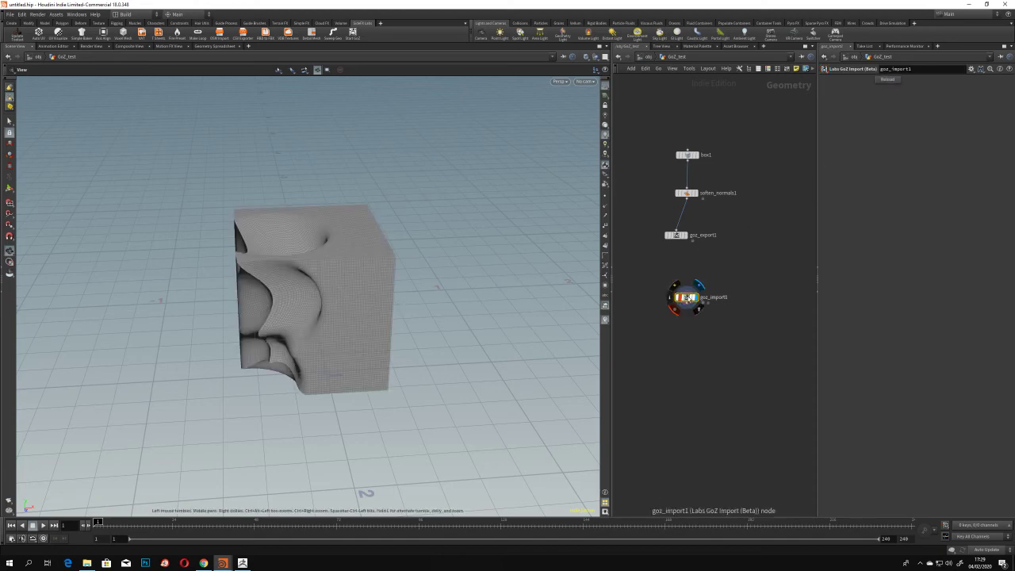
{"action": "mouse_move", "coordinate": [445, 283]}
{"action": "left_mouse_down"}
{"action": "mouse_move", "coordinate": [516, 221]}
{"action": "mouse_move", "coordinate": [417, 236]}
{"action": "mouse_move", "coordinate": [458, 245]}
{"action": "mouse_move", "coordinate": [469, 270]}
{"action": "mouse_move", "coordinate": [488, 226]}
{"action": "left_mouse_up"}
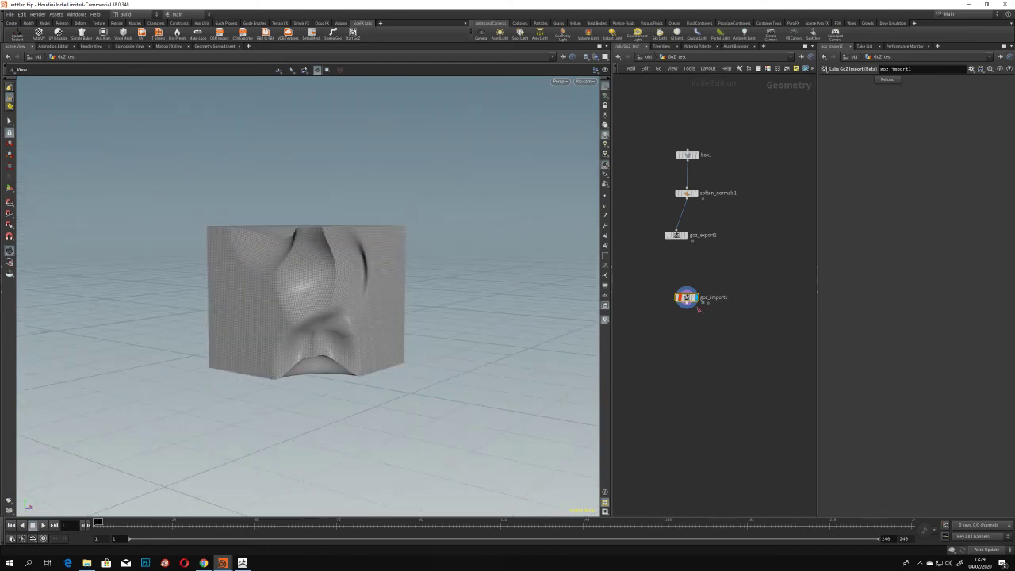
{"action": "left_click_drag", "start_coordinate": [690, 301], "coordinate": [668, 298]}
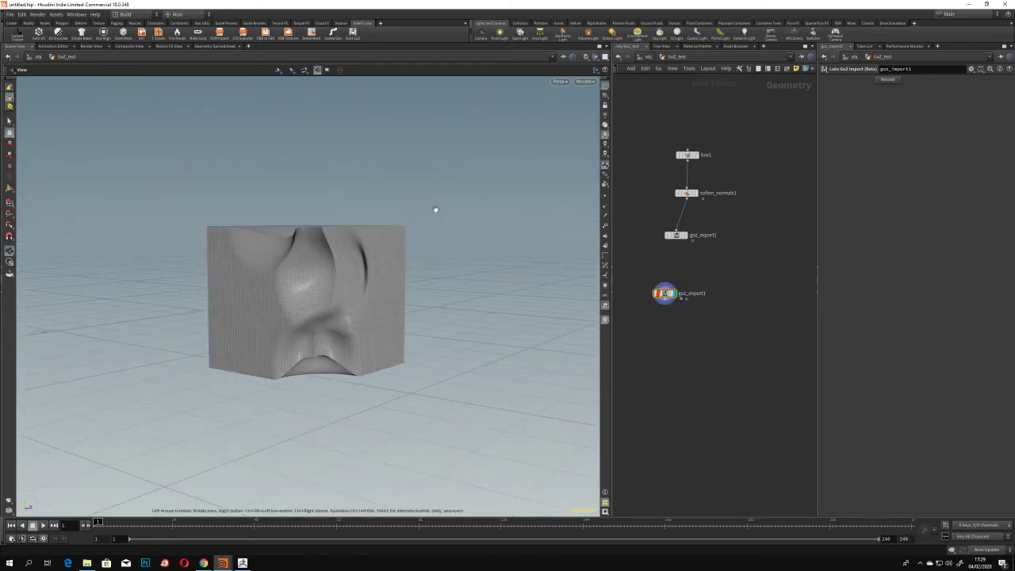
Try to start GoZ again from the SideFX Labs tools.
{"action": "left_click", "coordinate": [352, 34]}
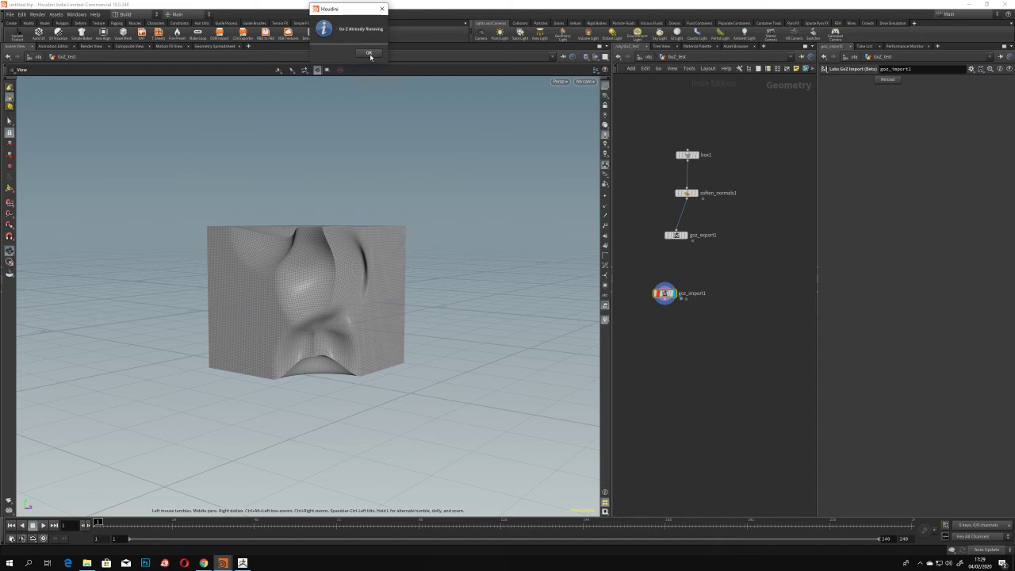
{"action": "left_click", "coordinate": [369, 54]}
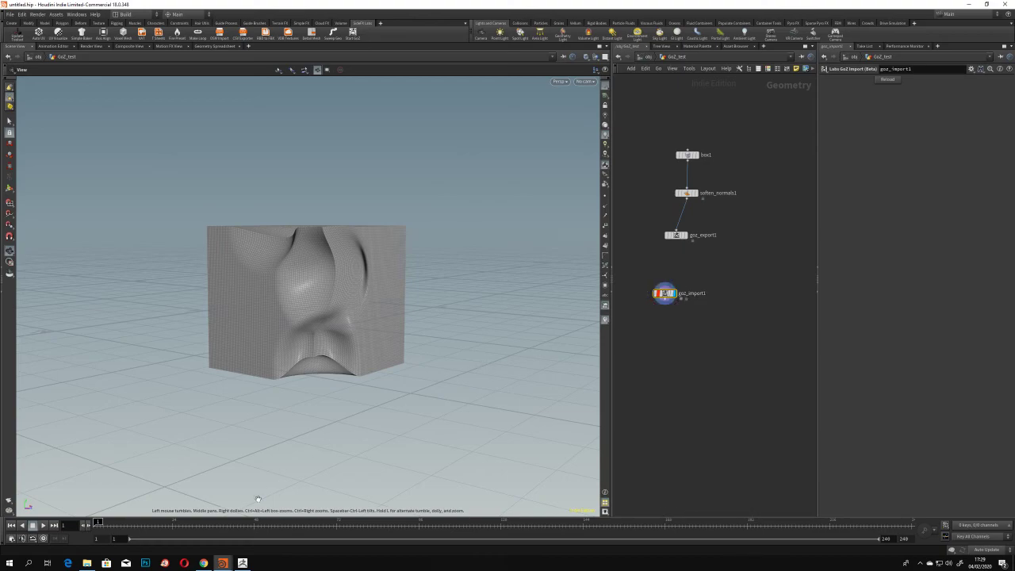
Switch to ZBrush and smooth the sharp ridges around the cube's deformed hollows.
{"action": "left_click", "coordinate": [243, 563]}
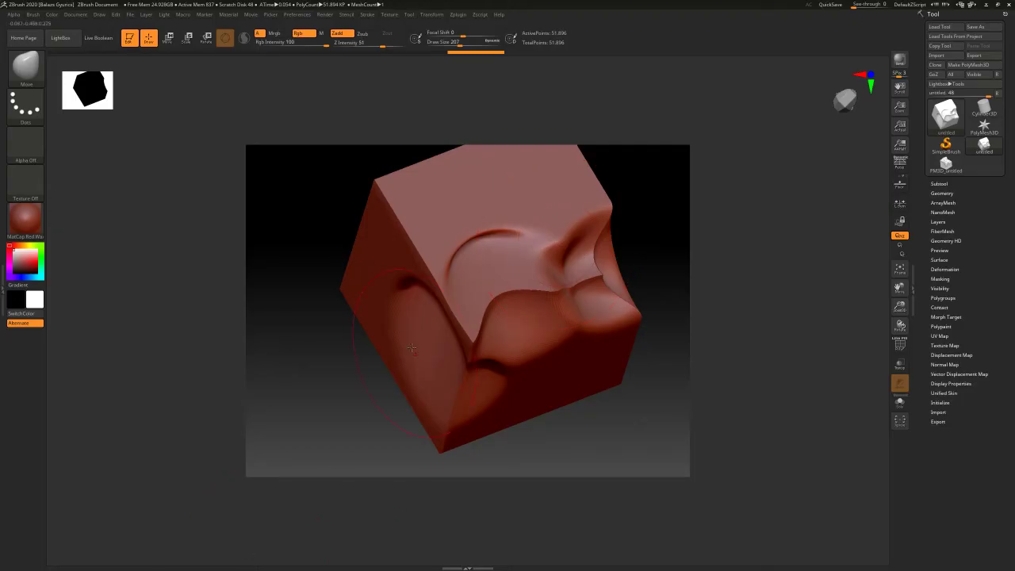
{"action": "mouse_move", "coordinate": [564, 331]}
{"action": "left_mouse_down", "text": "shift"}
{"action": "mouse_move", "coordinate": [444, 306]}
{"action": "mouse_move", "coordinate": [446, 362]}
{"action": "left_mouse_up", "text": "shift"}
{"action": "mouse_move", "coordinate": [480, 395]}
{"action": "left_mouse_down", "text": "shift"}
{"action": "mouse_move", "coordinate": [602, 238]}
{"action": "mouse_move", "coordinate": [596, 344]}
{"action": "mouse_move", "coordinate": [500, 231]}
{"action": "mouse_move", "coordinate": [486, 275]}
{"action": "mouse_move", "coordinate": [475, 265]}
{"action": "left_mouse_up", "text": "shift"}
Build up a large round mound on the cube's deformed corner with the ClayBuildup brush at draw size 207.
{"action": "left_click", "coordinate": [26, 68]}
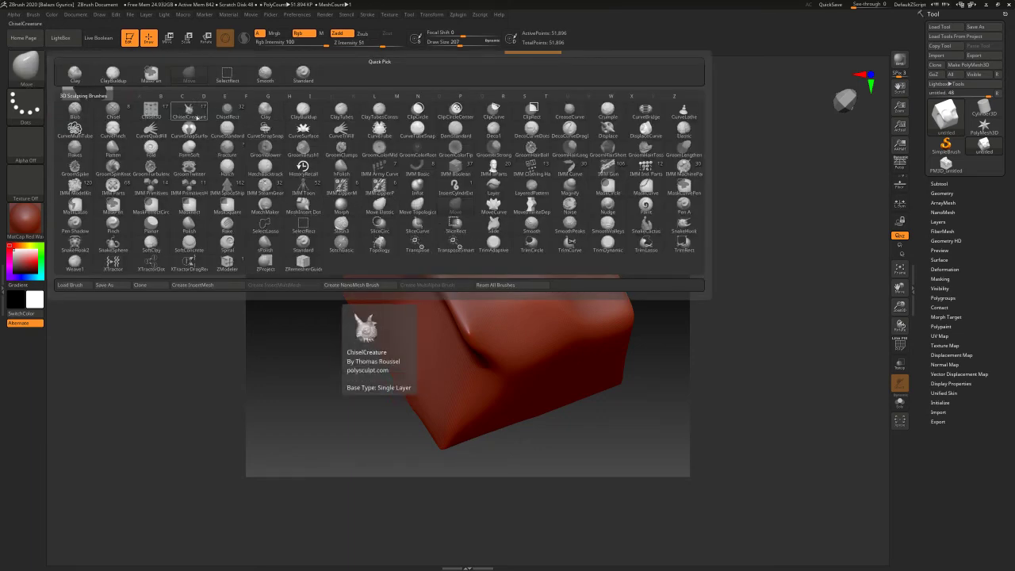
{"action": "left_click", "coordinate": [112, 73]}
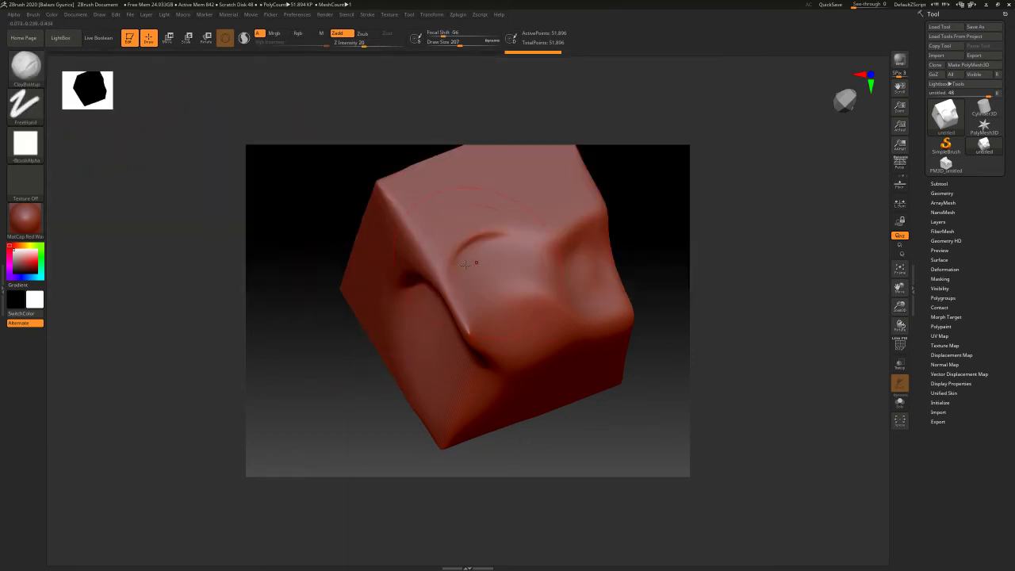
{"action": "mouse_move", "coordinate": [527, 327]}
{"action": "left_mouse_down"}
{"action": "mouse_move", "coordinate": [517, 311]}
{"action": "mouse_move", "coordinate": [533, 327]}
{"action": "left_mouse_up"}
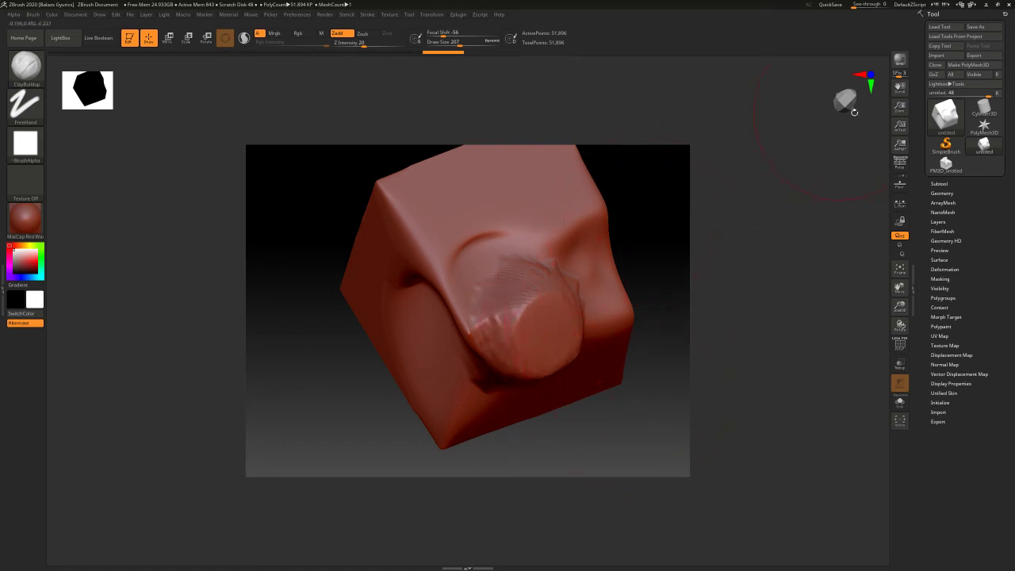
Send the updated sculpt out through GoZ and switch back to the untitled.hip scene in Houdini.
{"action": "left_click", "coordinate": [934, 74]}
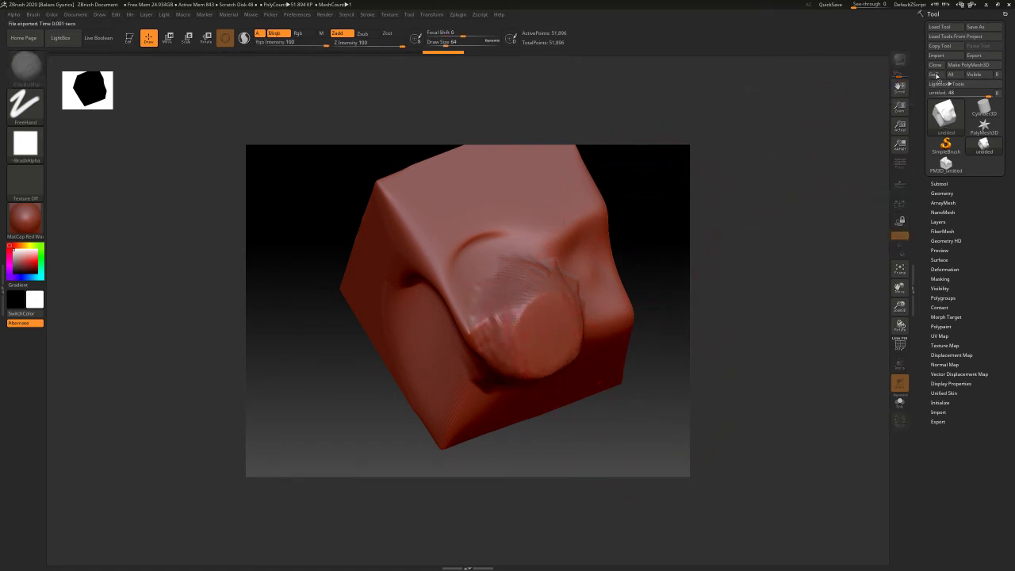
{"action": "key", "text": "super"}
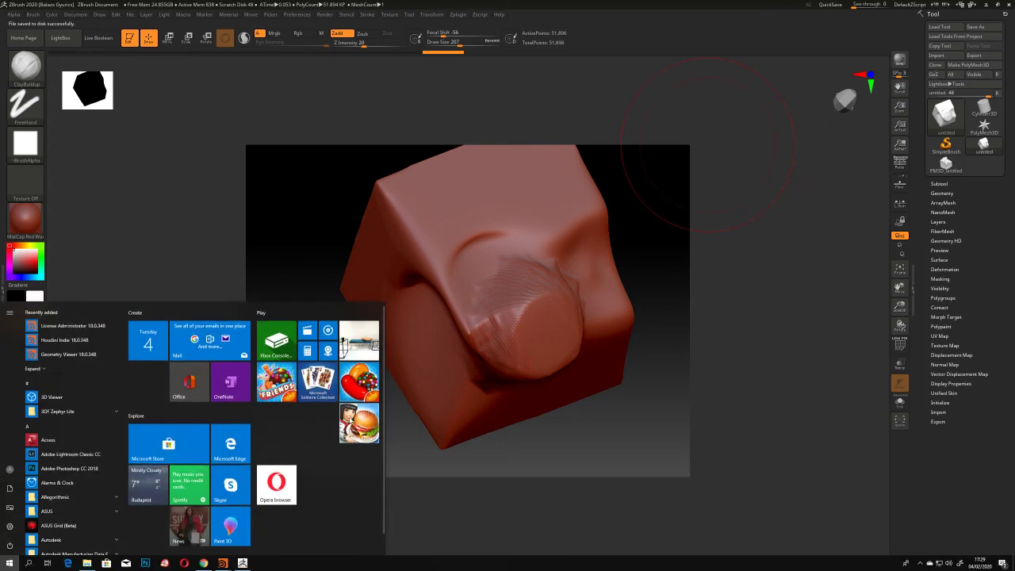
{"action": "mouse_move", "coordinate": [224, 565]}
{"action": "left_click", "coordinate": [255, 503]}
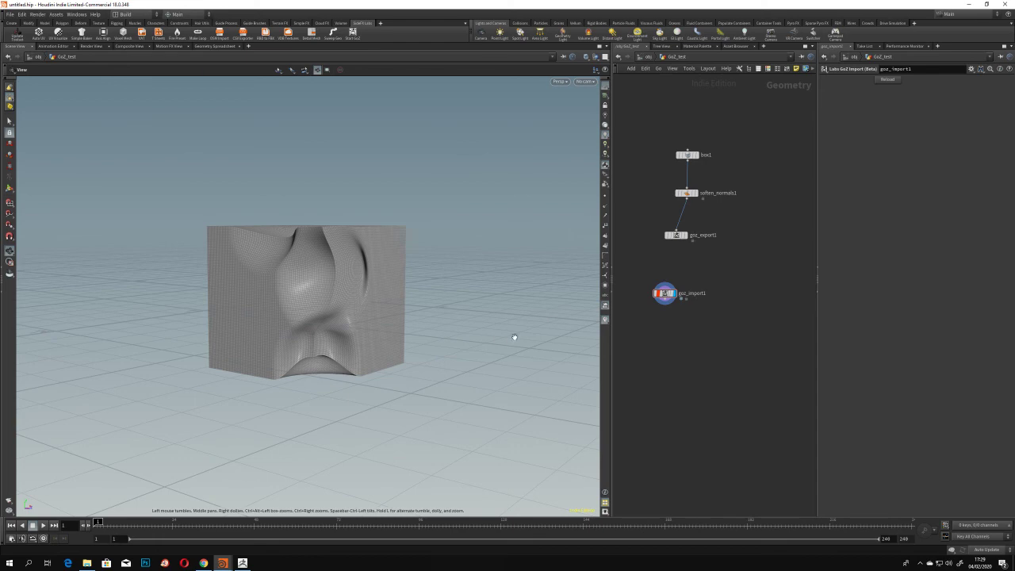
Reposition the goz_import1 node and reload it to bring in the updated sculpt with the mound.
{"action": "left_click_drag", "start_coordinate": [449, 268], "coordinate": [476, 284]}
{"action": "left_click_drag", "start_coordinate": [666, 296], "coordinate": [699, 282]}
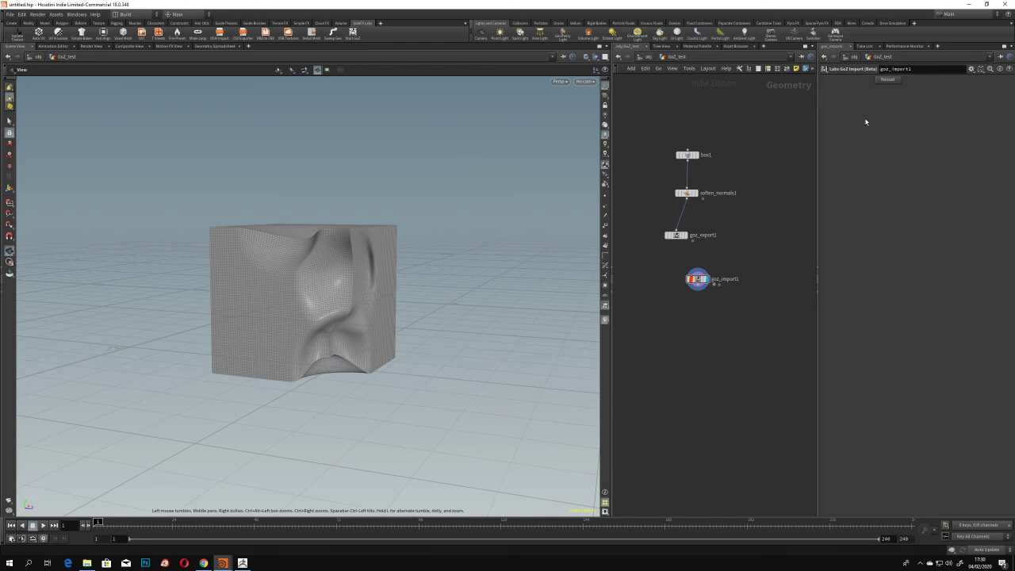
{"action": "left_click", "coordinate": [887, 80]}
{"action": "mouse_move", "coordinate": [469, 275]}
{"action": "left_mouse_down"}
{"action": "mouse_move", "coordinate": [501, 297]}
{"action": "mouse_move", "coordinate": [484, 331]}
{"action": "mouse_move", "coordinate": [381, 288]}
{"action": "mouse_move", "coordinate": [368, 208]}
{"action": "mouse_move", "coordinate": [478, 222]}
{"action": "mouse_move", "coordinate": [471, 243]}
{"action": "left_mouse_up"}
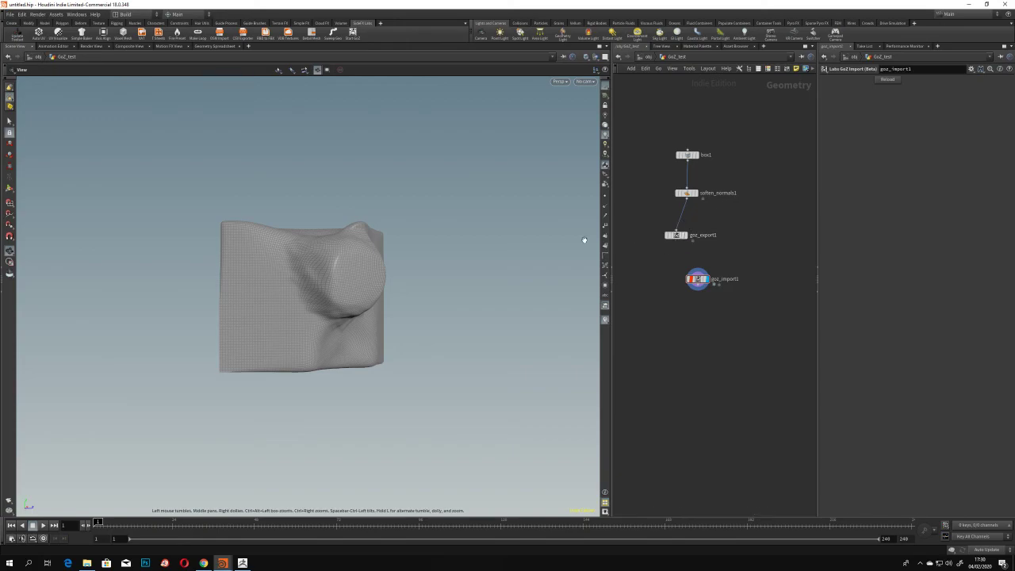
Switch to ZBrush and examine the mound on the cube from another angle.
{"action": "left_click", "coordinate": [242, 564]}
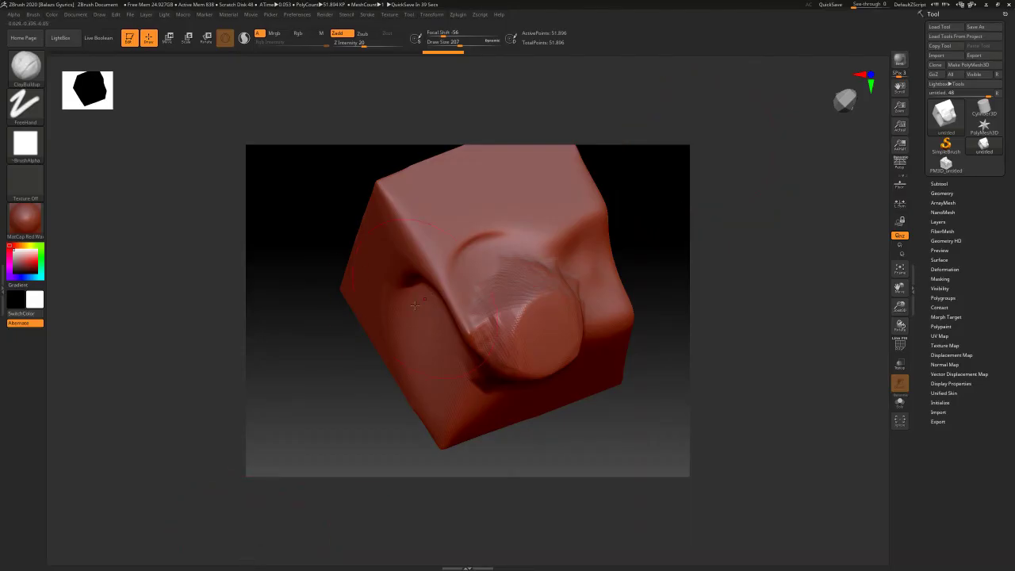
{"action": "mouse_move", "coordinate": [346, 335]}
{"action": "left_mouse_down"}
{"action": "mouse_move", "coordinate": [351, 368]}
{"action": "mouse_move", "coordinate": [303, 357]}
{"action": "mouse_move", "coordinate": [315, 293]}
{"action": "mouse_move", "coordinate": [390, 312]}
{"action": "mouse_move", "coordinate": [336, 325]}
{"action": "mouse_move", "coordinate": [329, 309]}
{"action": "mouse_move", "coordinate": [406, 306]}
{"action": "left_mouse_up"}
{"action": "mouse_move", "coordinate": [631, 269]}
{"action": "left_mouse_down"}
{"action": "mouse_move", "coordinate": [587, 231]}
{"action": "mouse_move", "coordinate": [603, 275]}
{"action": "mouse_move", "coordinate": [598, 244]}
{"action": "mouse_move", "coordinate": [610, 231]}
{"action": "mouse_move", "coordinate": [581, 240]}
{"action": "left_mouse_up"}
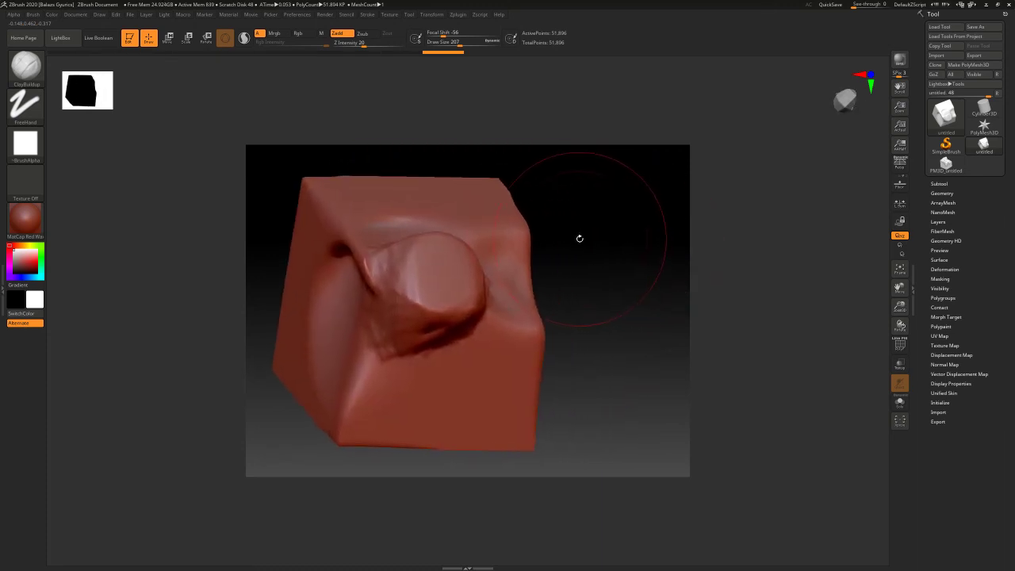